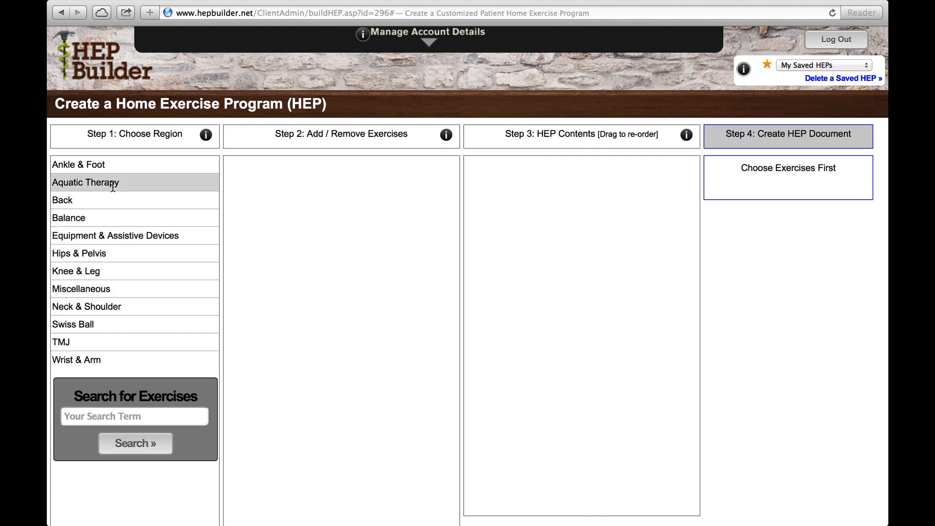
From the Back region, add Active Assisted Hamstring Stretch, preview Aquatic Forward Walking with Dumbbells, and add it to the HEP too.
click(101, 201)
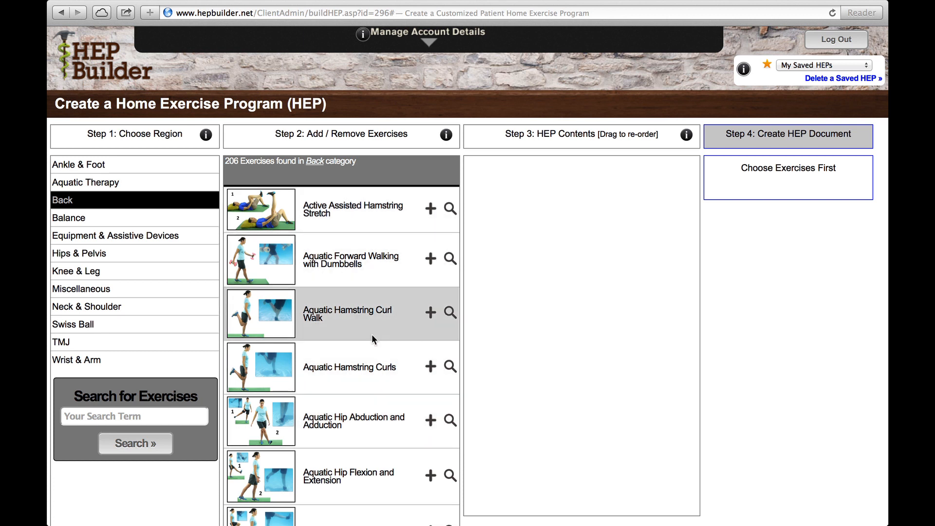
click(431, 210)
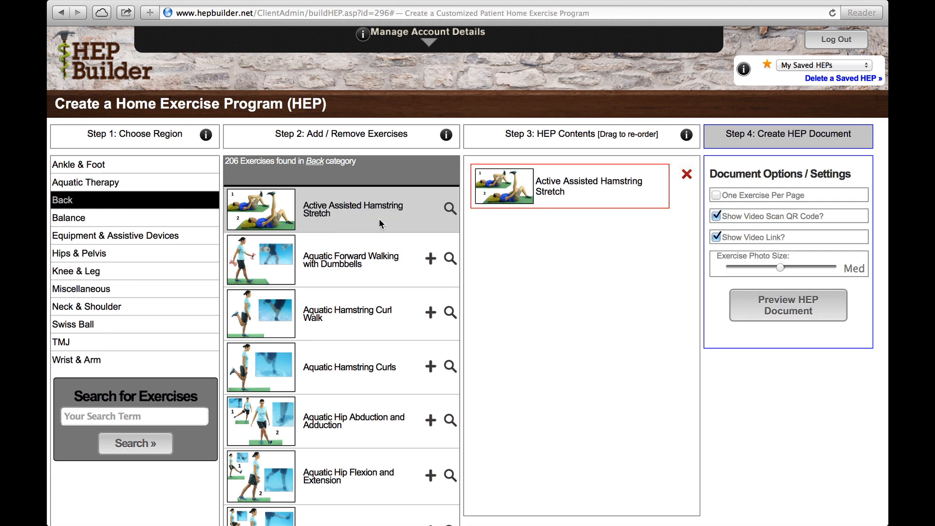
click(451, 263)
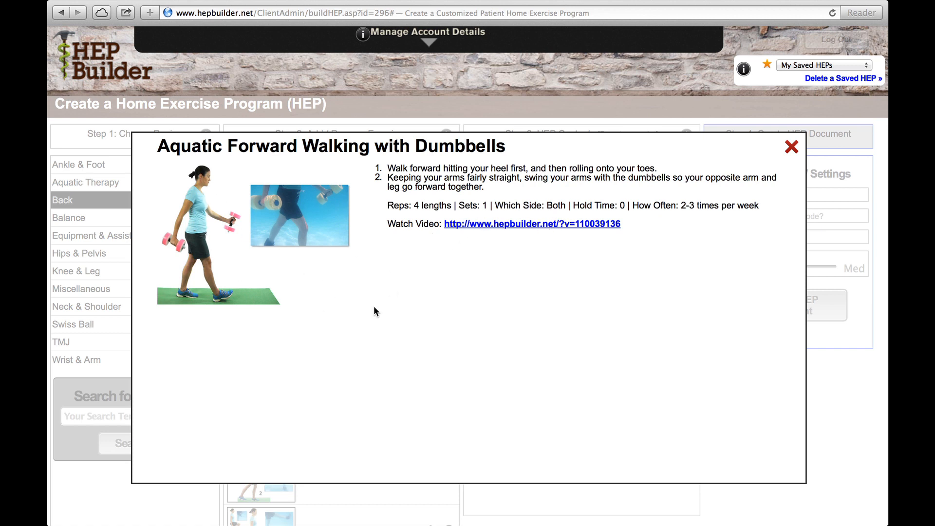
click(792, 147)
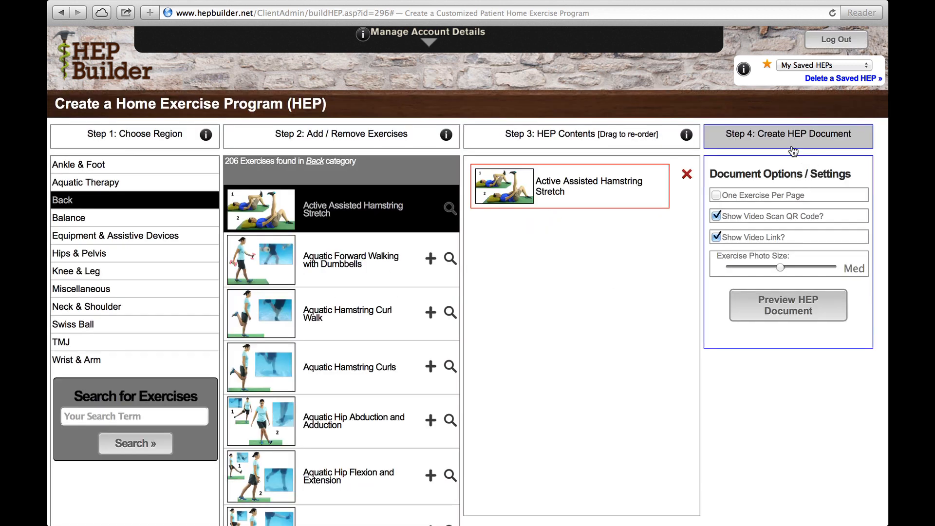
click(431, 260)
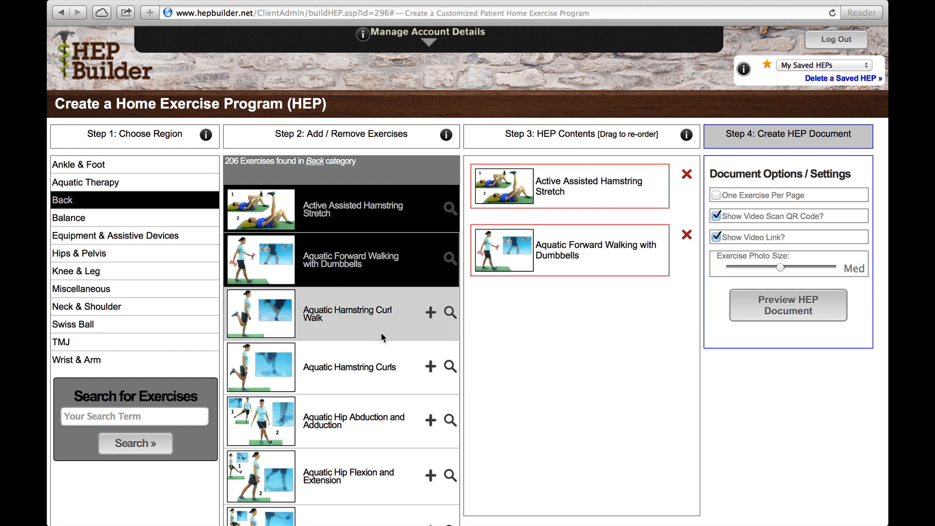
Search the exercise library for "bridging".
click(104, 417)
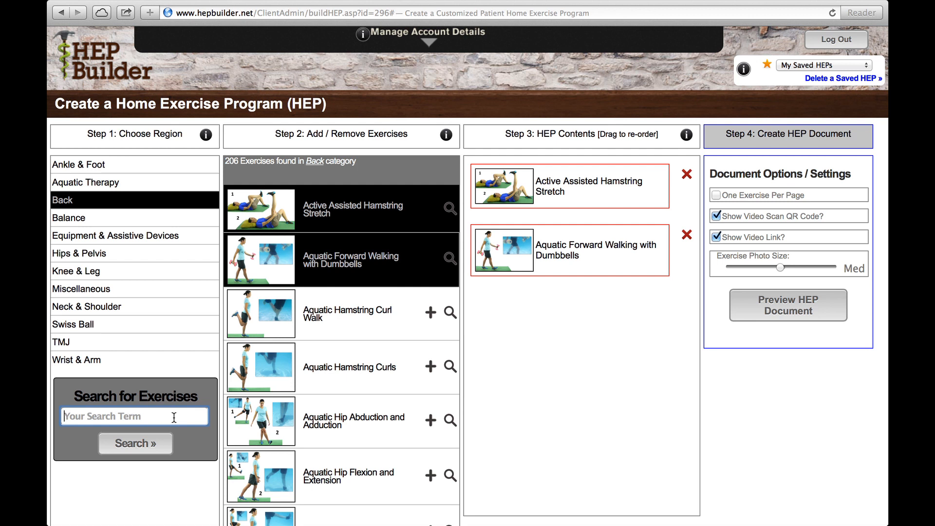
text(ridging)
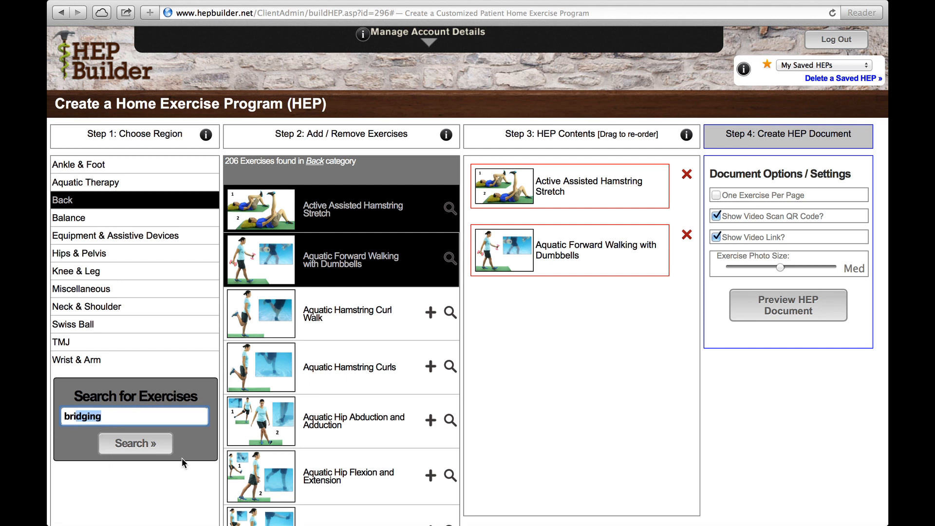
click(148, 445)
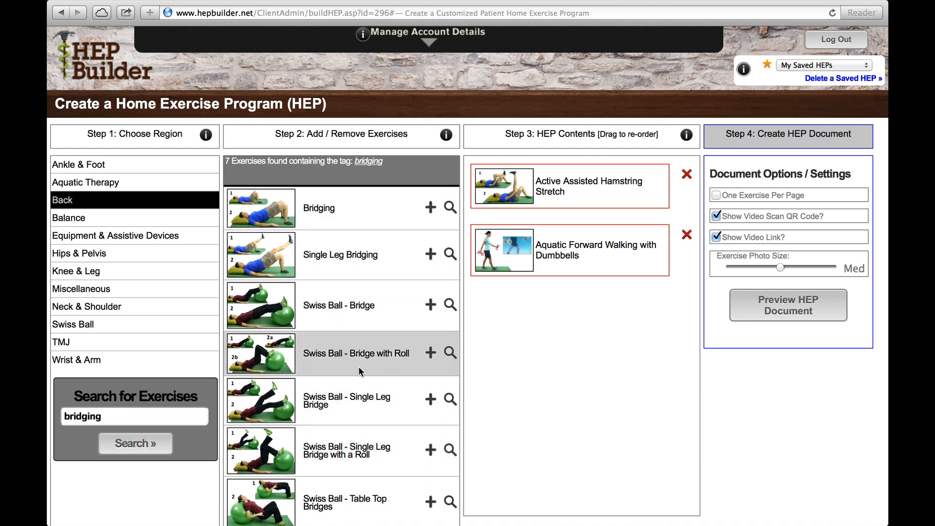
Search the exercise library for "TKA" and add Ankle Alphabet and Ankle Dorsiflexion to the HEP.
click(131, 418)
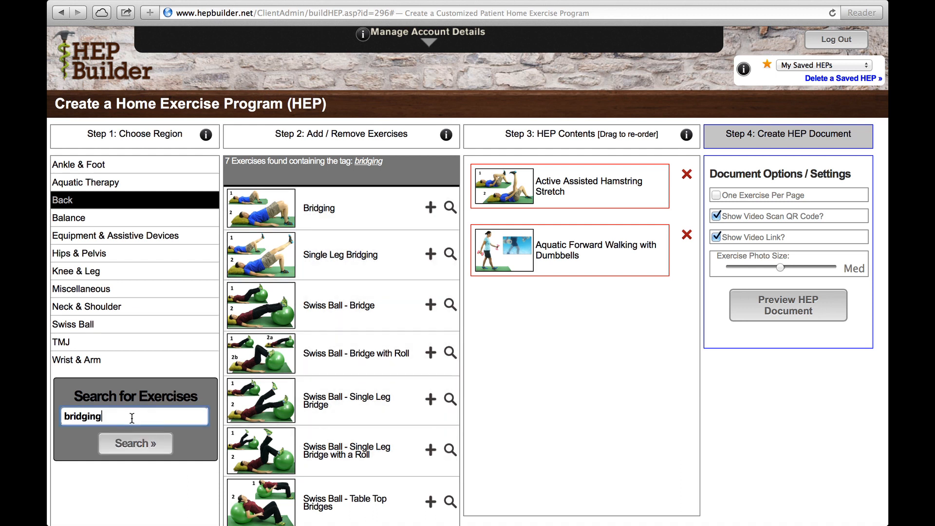
key(BackSpace)
key(BackSpace)
key(BackSpace)
key(BackSpace)
key(BackSpace)
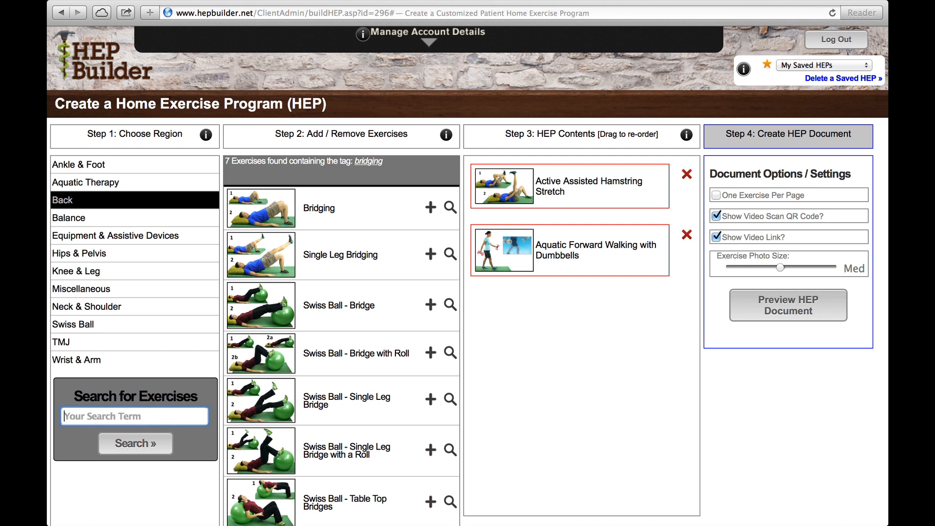
text(TKA)
click(146, 445)
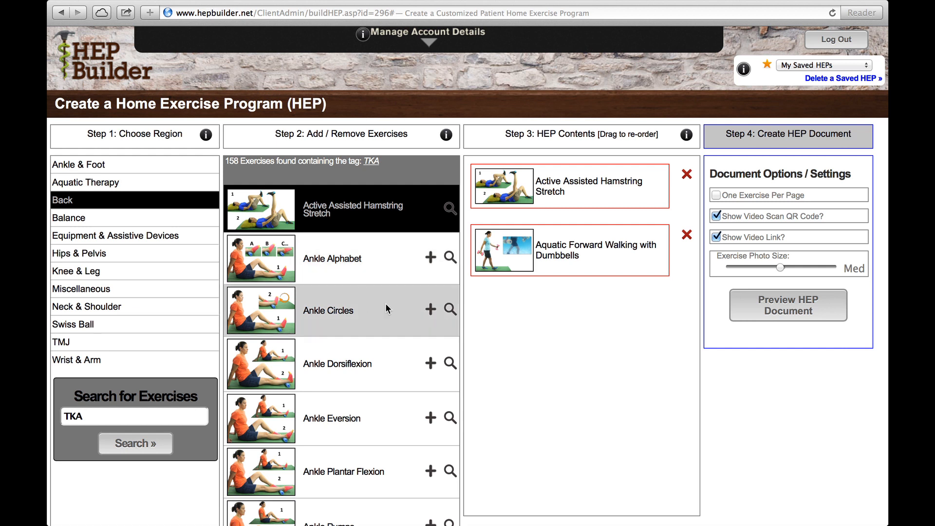
click(429, 262)
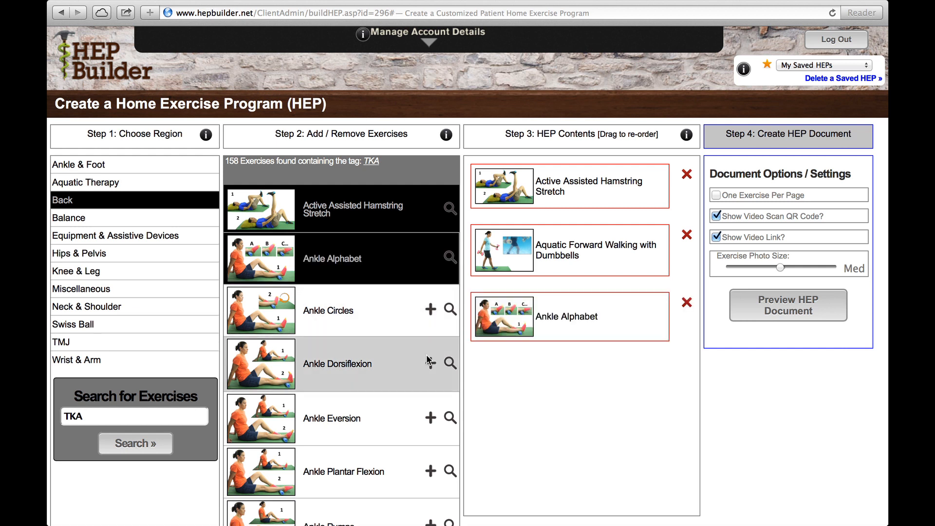
click(431, 369)
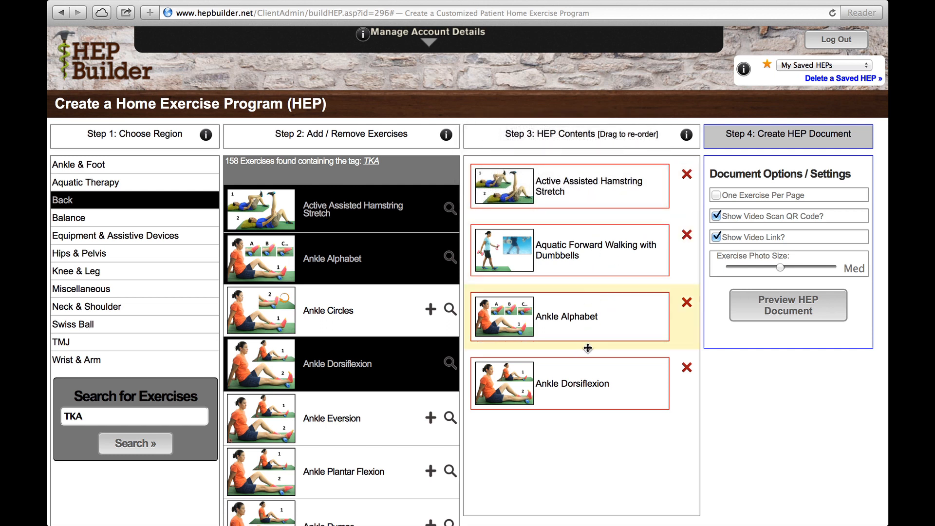
Reorder the HEP contents so Ankle Alphabet comes first, followed by Active Assisted Hamstring Stretch, and remove Aquatic Forward Walking with Dumbbells.
drag(603, 328, 603, 246)
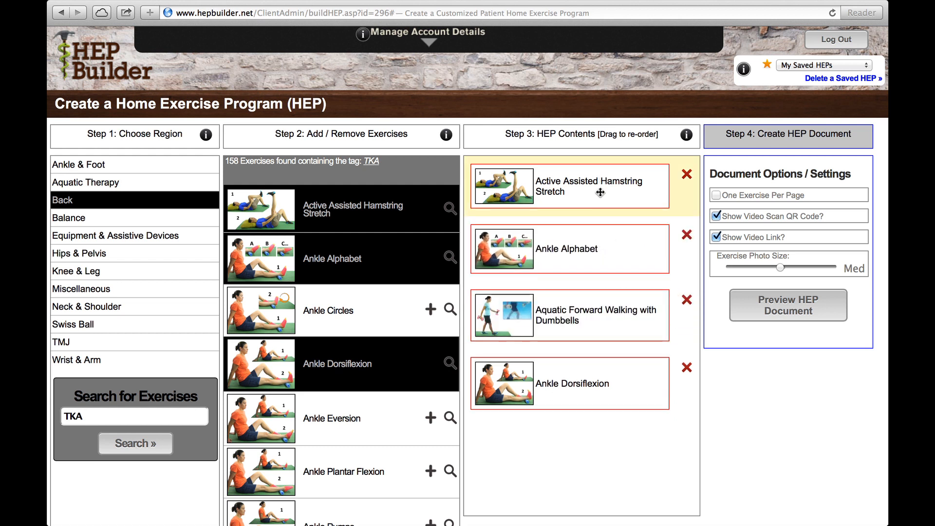
drag(601, 194, 597, 256)
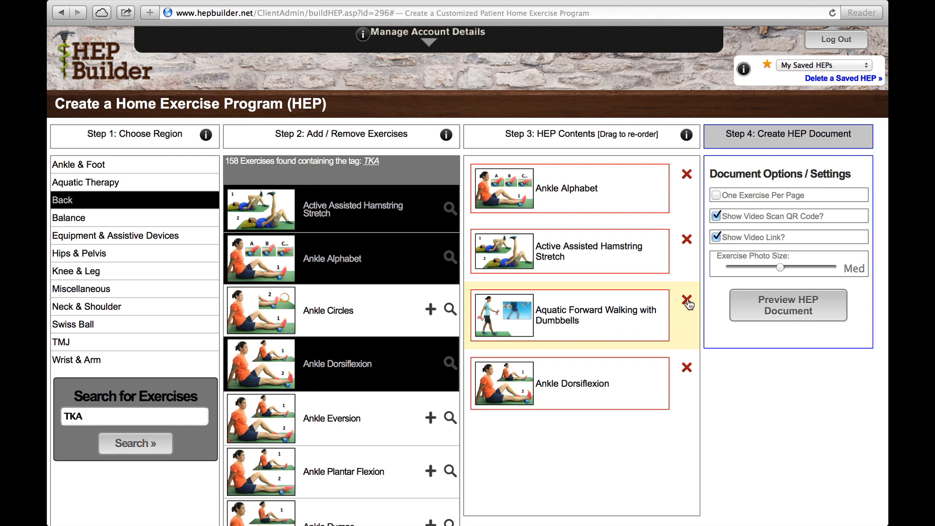
click(688, 300)
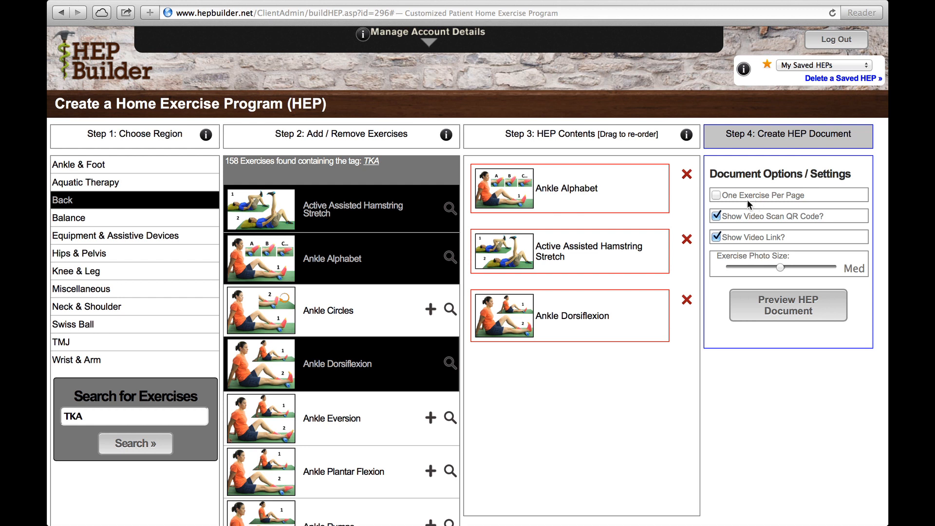
Set the exercise photo size to Lg, with One Exercise Per Page off and both the video scan QR code and video link shown.
click(717, 196)
click(717, 196)
drag(781, 270, 716, 273)
click(781, 269)
click(834, 272)
click(716, 216)
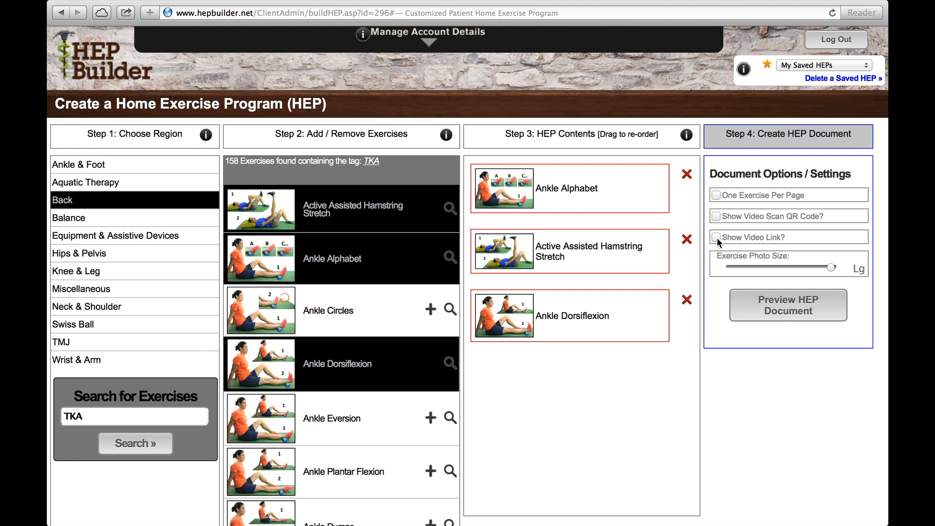
click(717, 239)
Read the help tips for choosing a region, picking exercises and arranging the HEP contents.
mouse_move(207, 137)
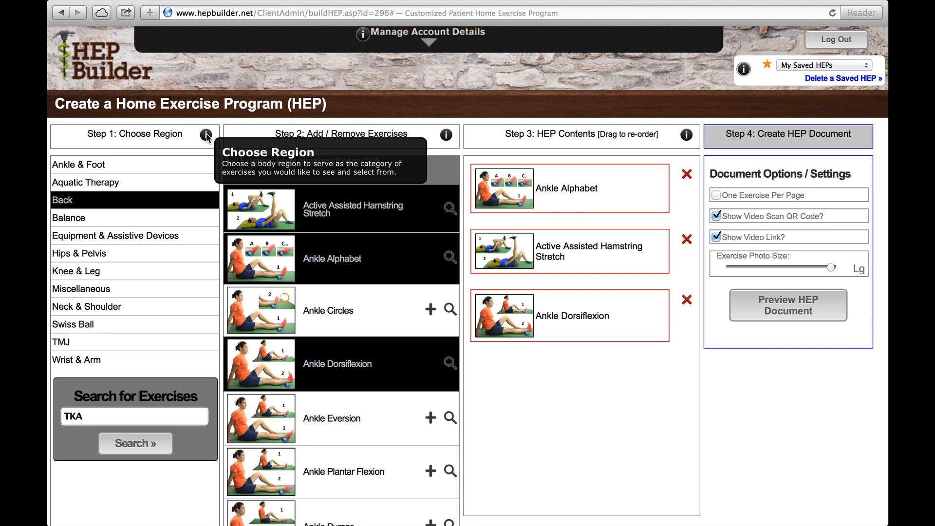
mouse_move(448, 137)
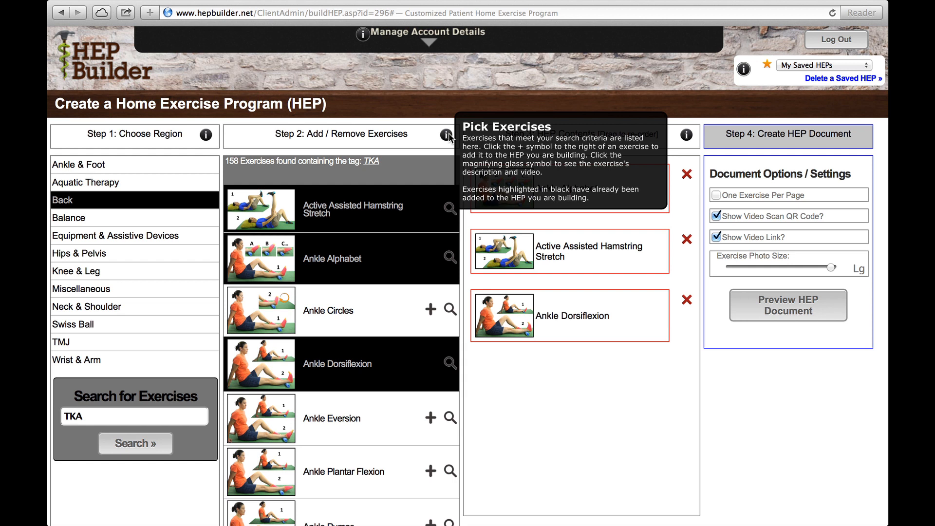
mouse_move(687, 137)
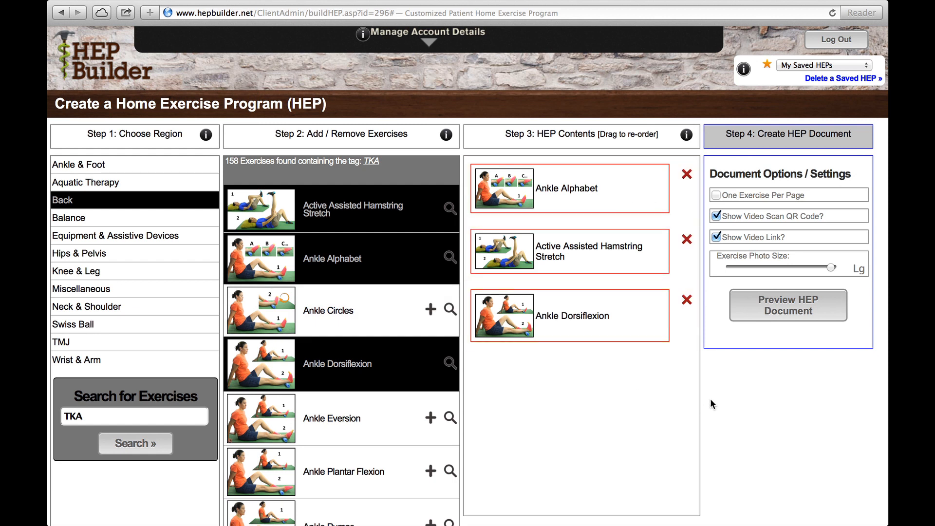
Generate the HEP document preview and review its exercises.
click(785, 315)
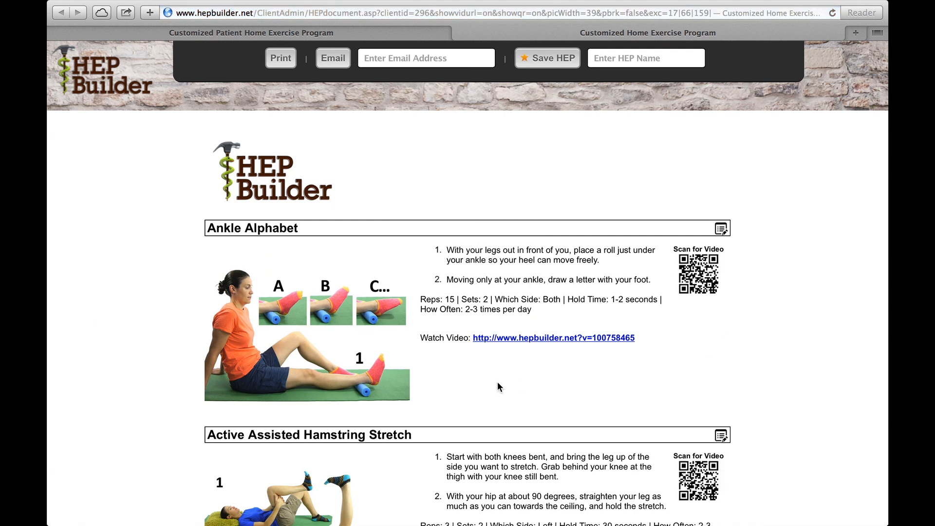
scroll(498, 383, down, 10)
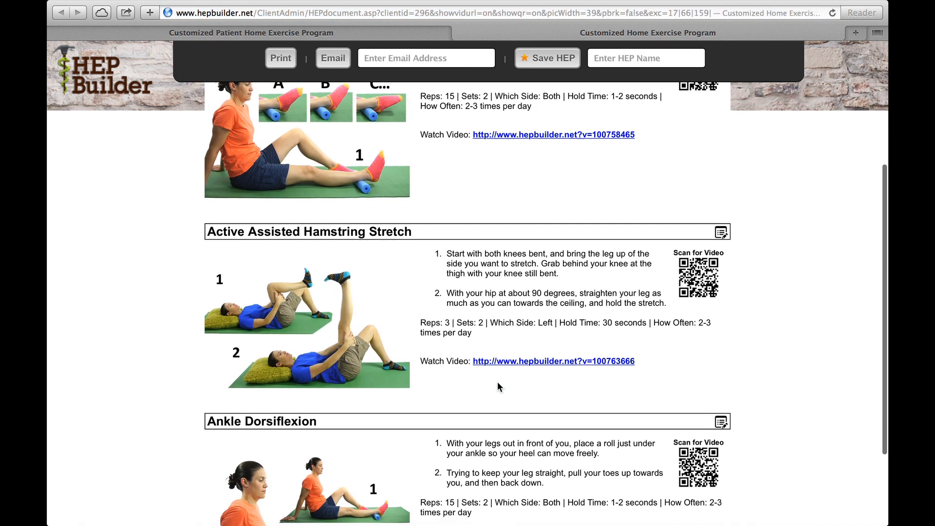
scroll(498, 384, up, 10)
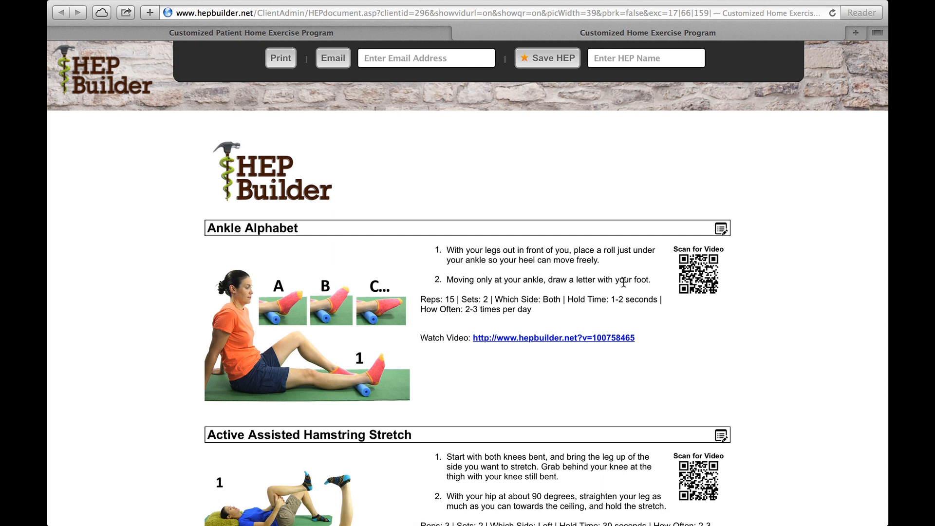
Try changing the reps in the Ankle Alphabet instructions to 10, and cancel the edit.
click(722, 232)
scroll(621, 470, down, 3)
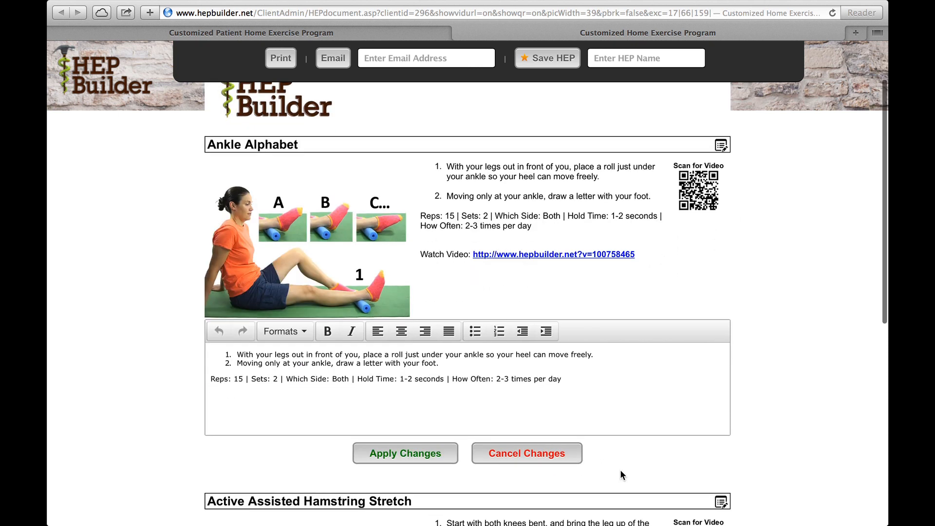
scroll(621, 475, down, 2)
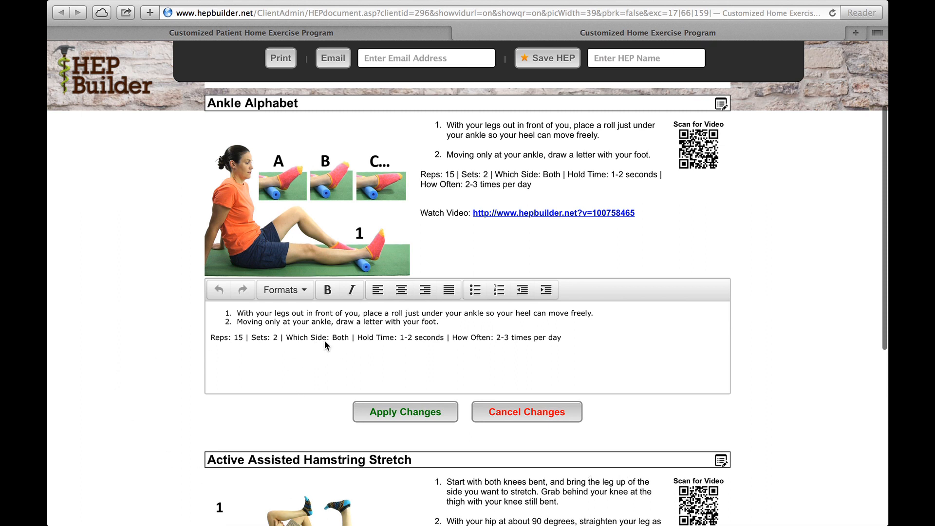
click(242, 340)
key(BackSpace)
text(0)
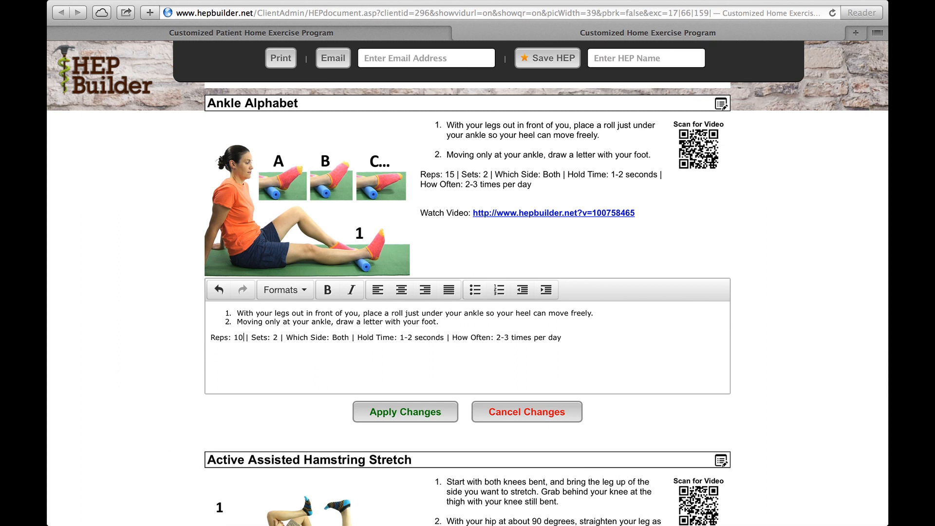
click(538, 421)
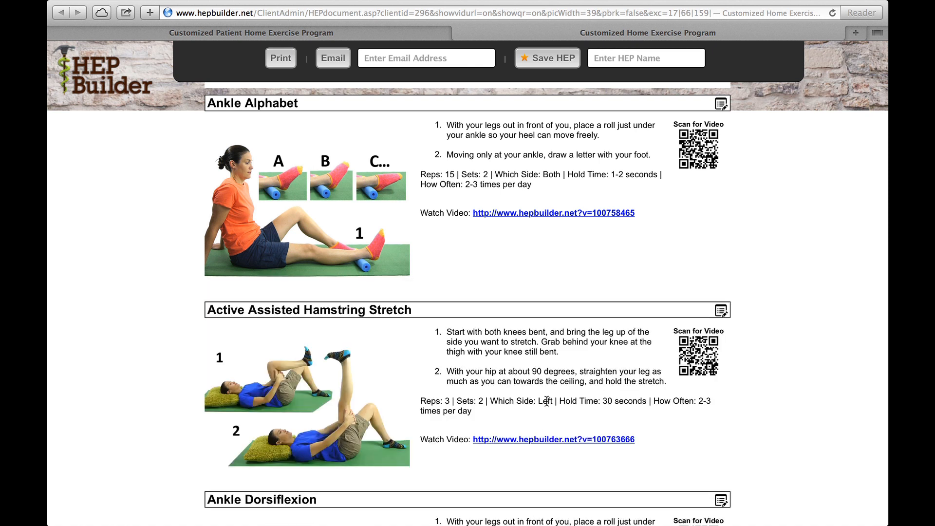
Save the HEP under the name "ankleexercises" and dismiss the message.
scroll(606, 200, up, 3)
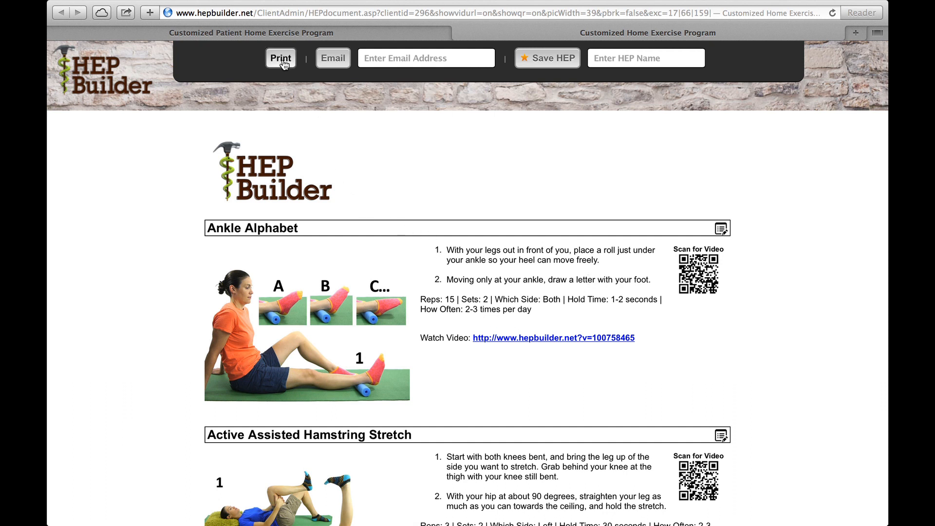
click(380, 58)
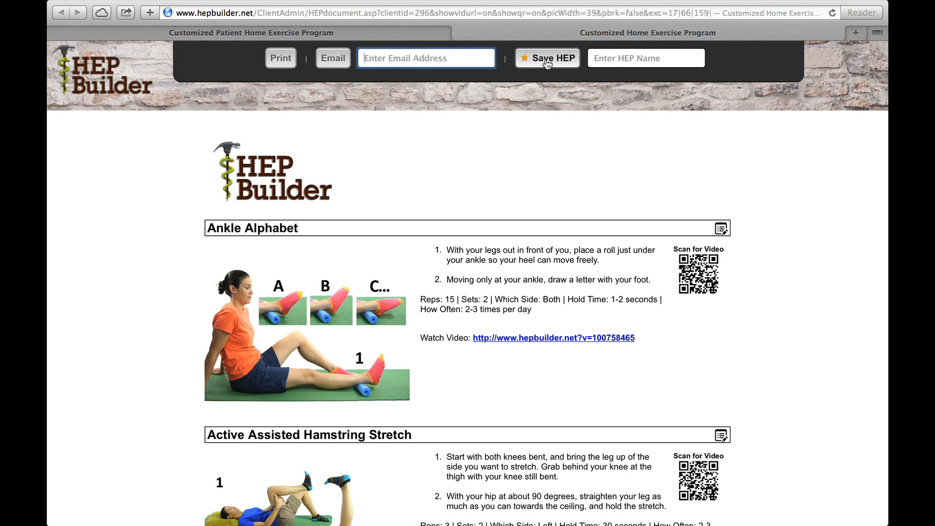
click(644, 54)
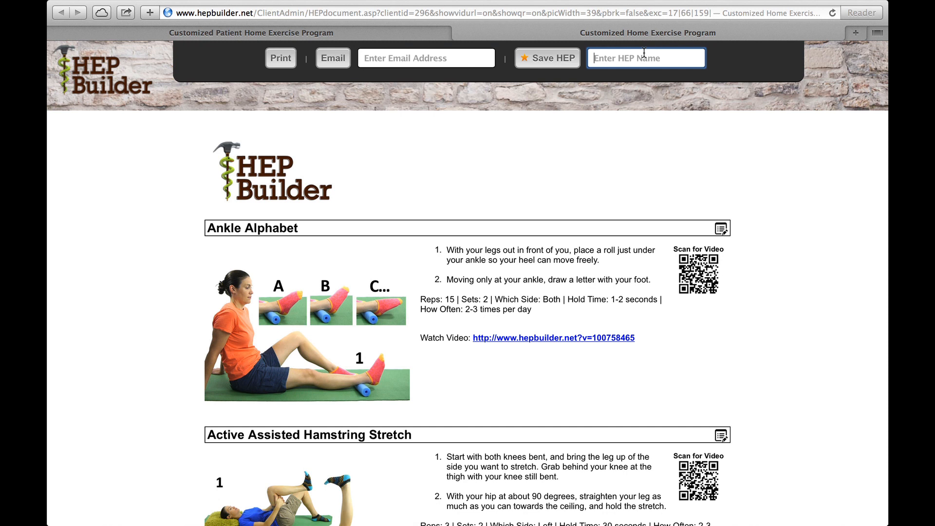
text(ankle exercises)
click(560, 61)
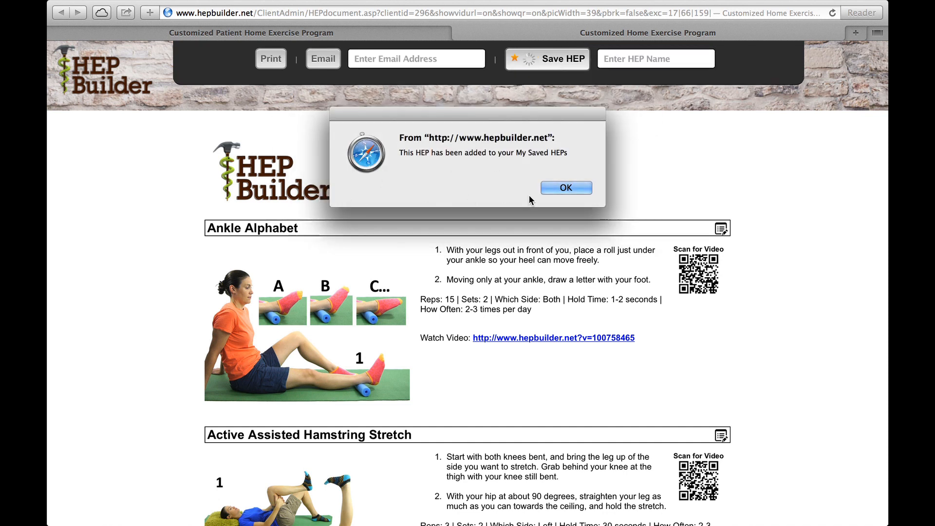
click(566, 189)
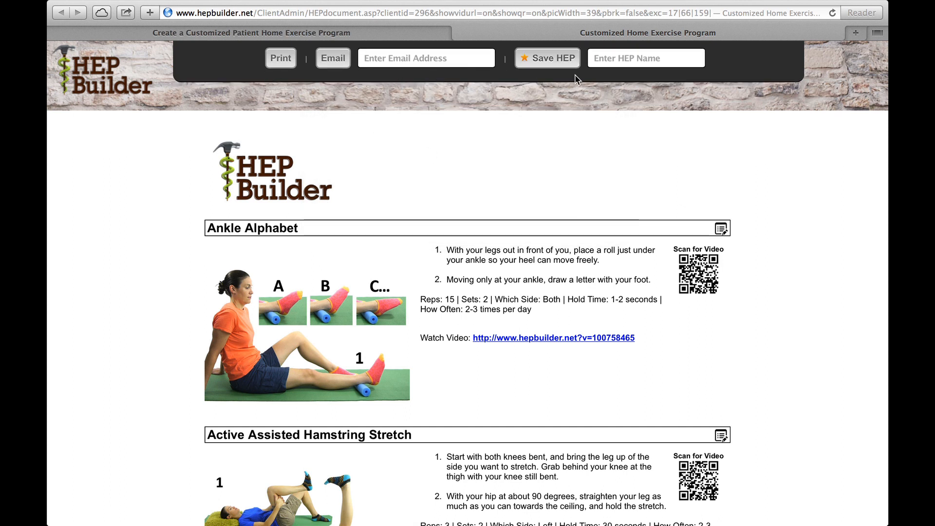
Return to the HEP builder page and open the saved HEP "ankleexercises".
click(460, 33)
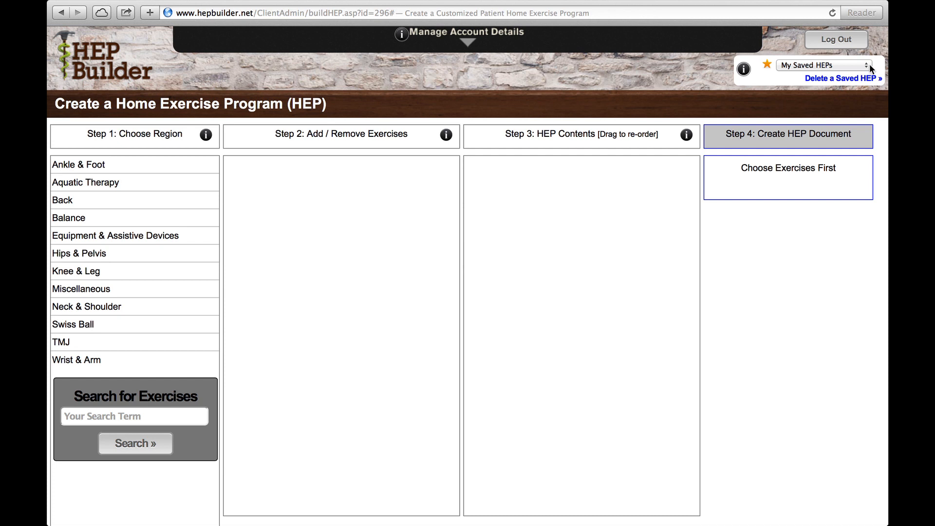
click(870, 67)
click(830, 77)
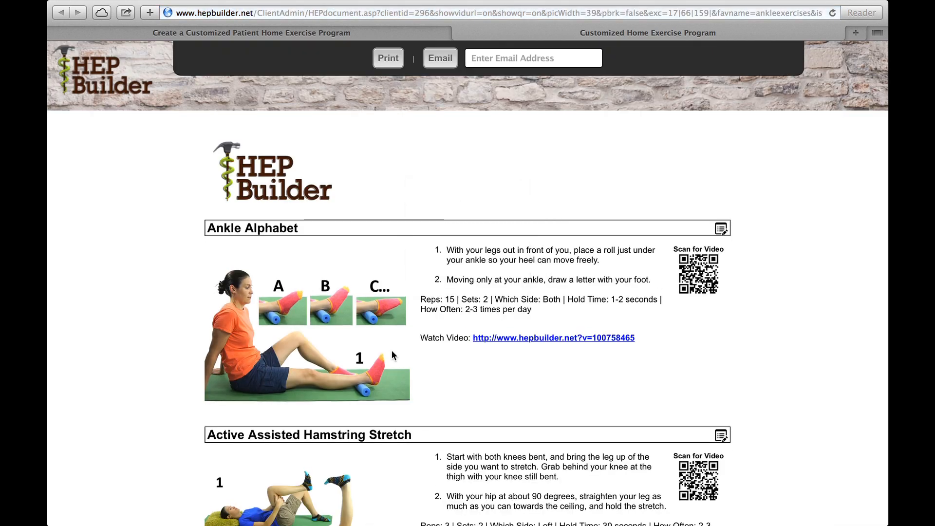
Go back to the HEP builder page and open the list for deleting a saved HEP.
click(458, 34)
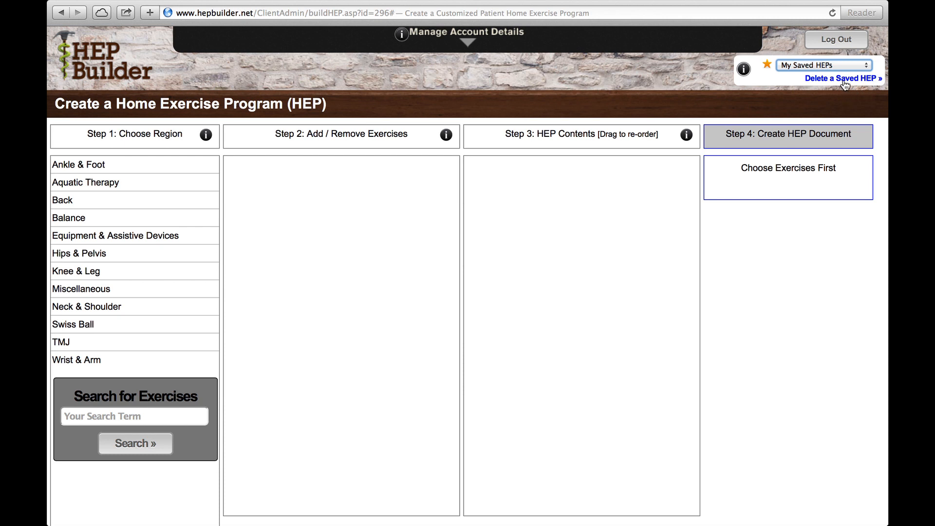
click(853, 79)
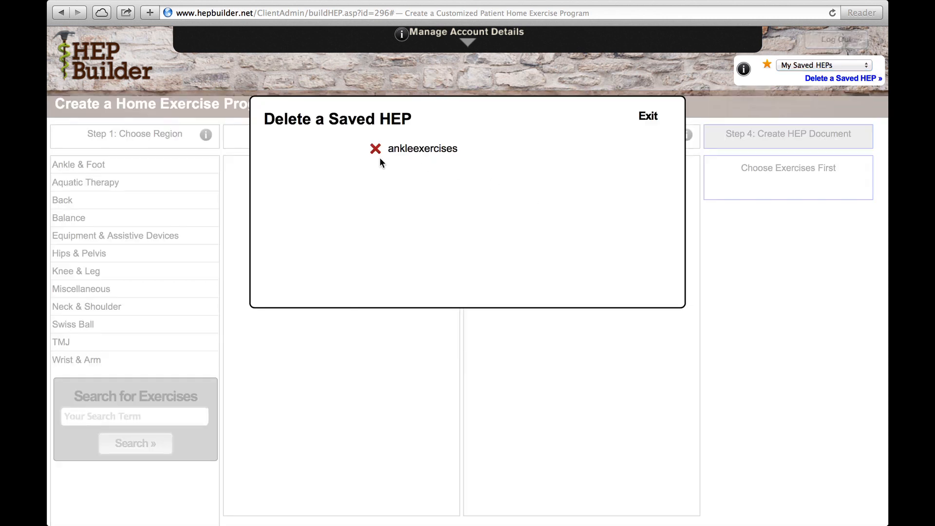